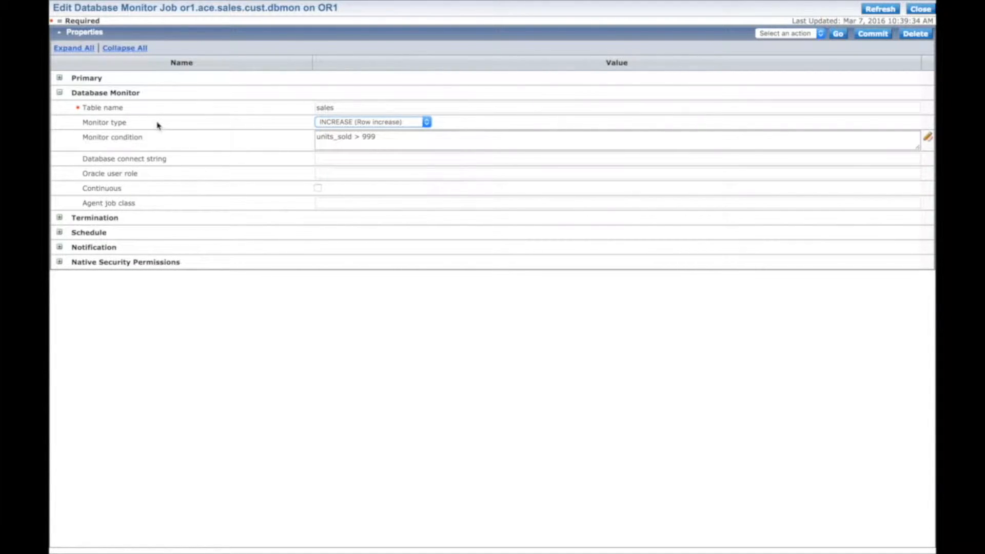
Review the available monitor types of the database monitor job without changing the selection, and close its editor.
{"action": "left_click", "coordinate": [427, 123]}
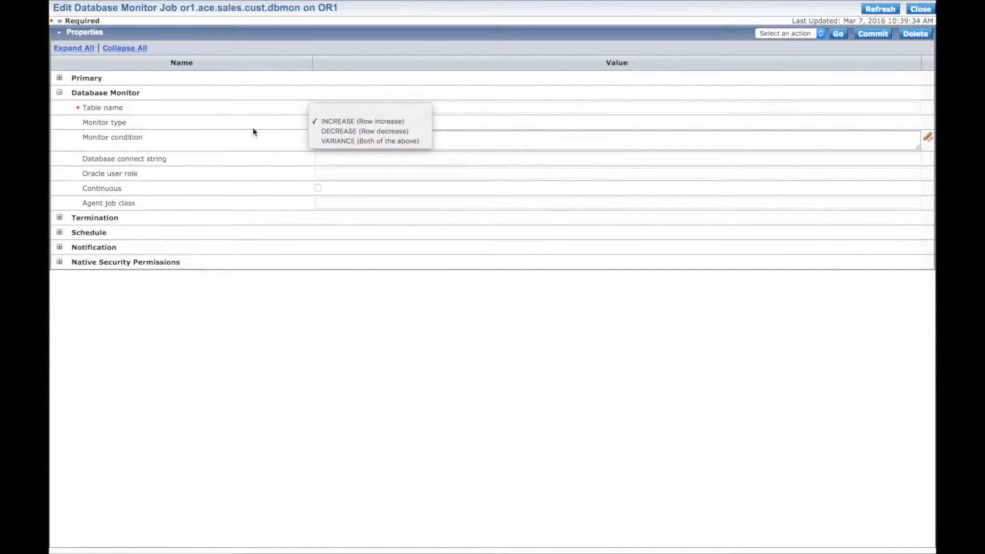
{"action": "left_click", "coordinate": [157, 137]}
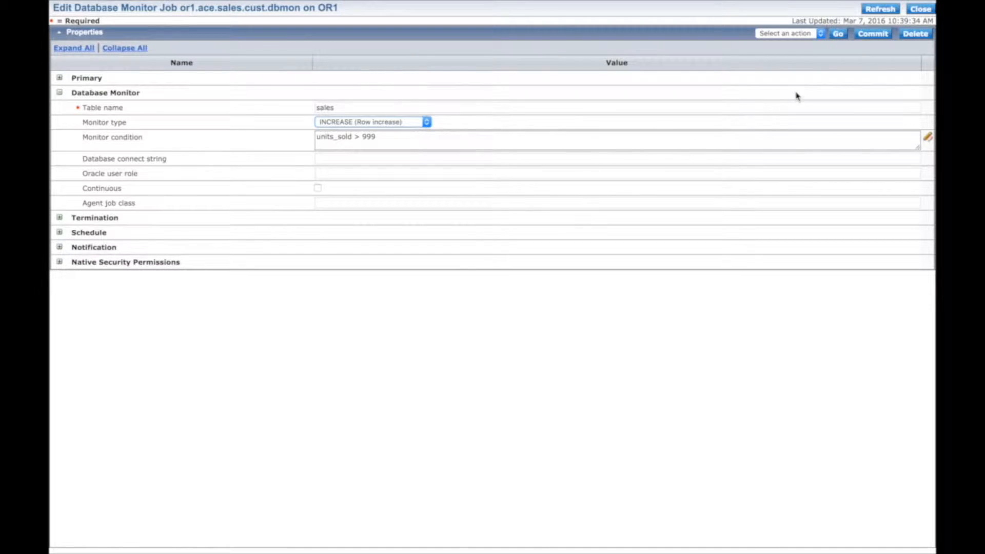
{"action": "left_click", "coordinate": [926, 10]}
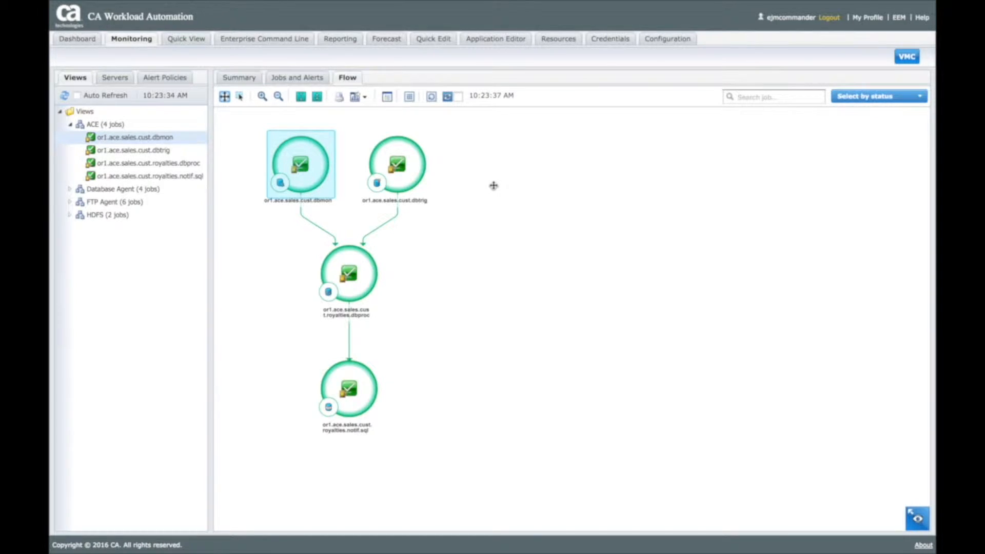
Open the or1.ace.sales.cust.dbtrig job for editing and show only its Database Trigger properties.
{"action": "left_click", "coordinate": [411, 152]}
{"action": "right_click", "coordinate": [410, 151]}
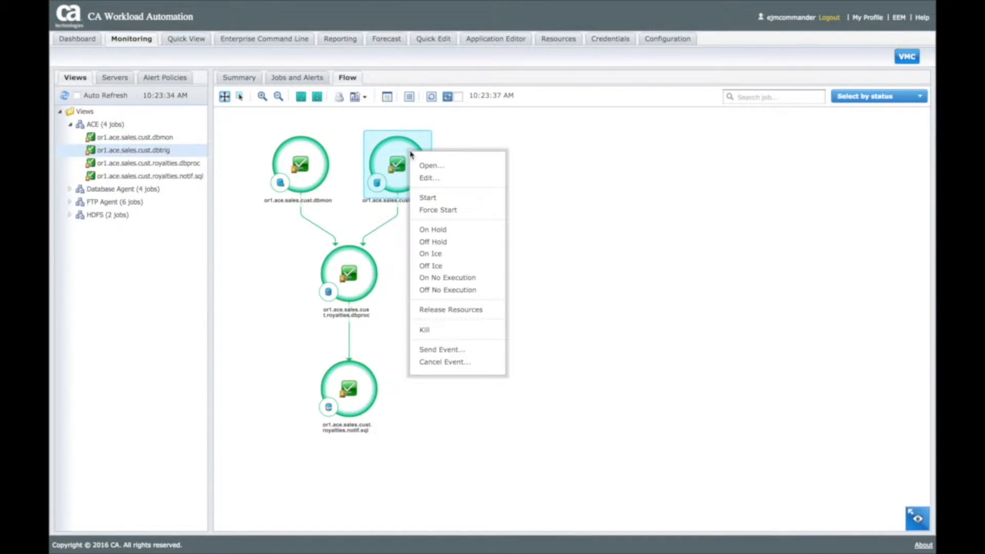
{"action": "left_click", "coordinate": [424, 178]}
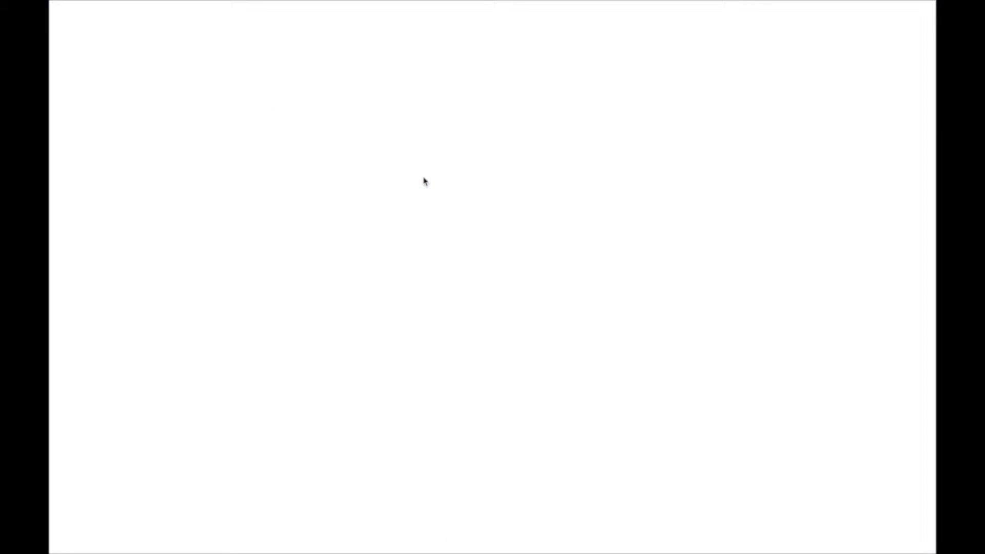
{"action": "left_click", "coordinate": [127, 48]}
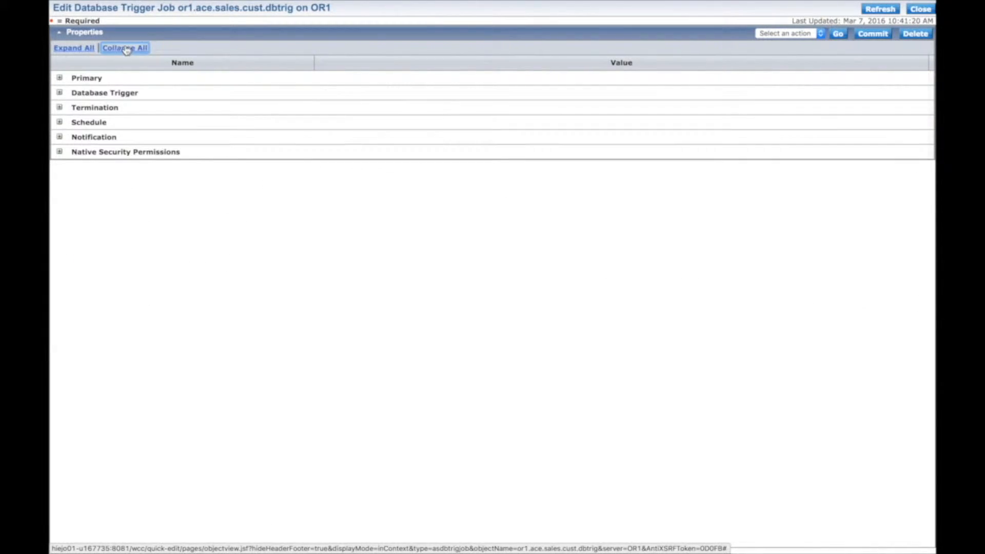
{"action": "left_click", "coordinate": [59, 93]}
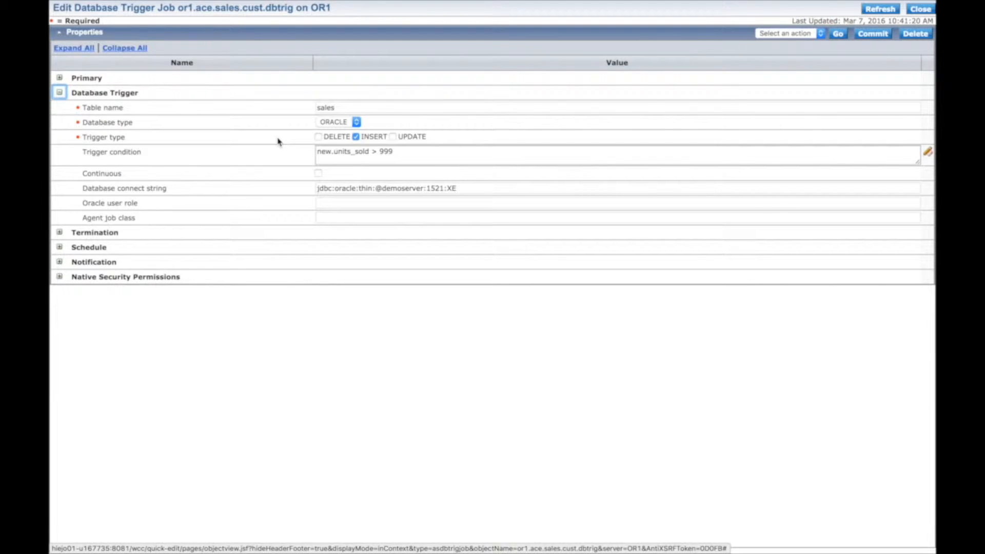
Try the DELETE and UPDATE trigger types alongside INSERT, clear both again, and close the job without committing.
{"action": "left_click", "coordinate": [319, 138]}
{"action": "left_click", "coordinate": [393, 137]}
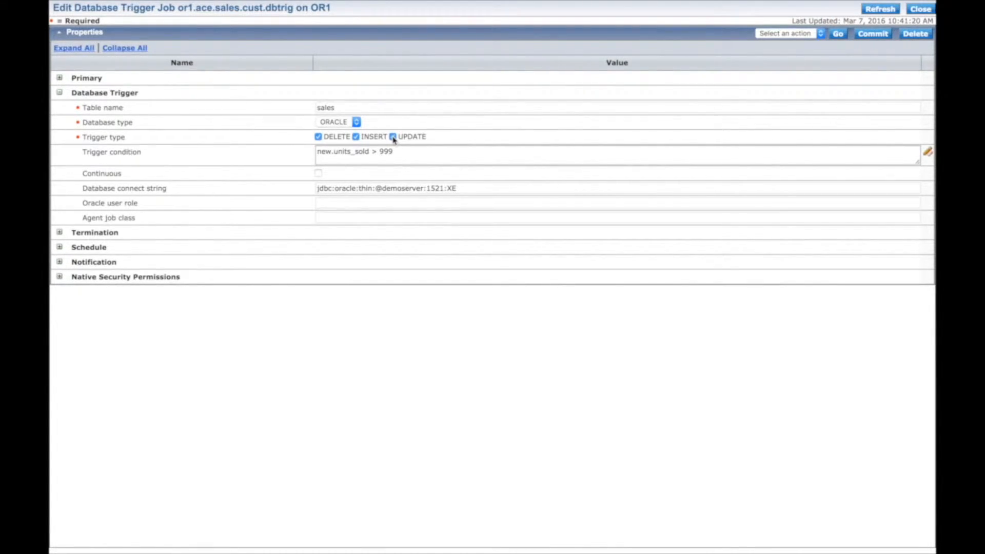
{"action": "left_click", "coordinate": [394, 137]}
{"action": "left_click", "coordinate": [319, 138]}
{"action": "left_click", "coordinate": [921, 10]}
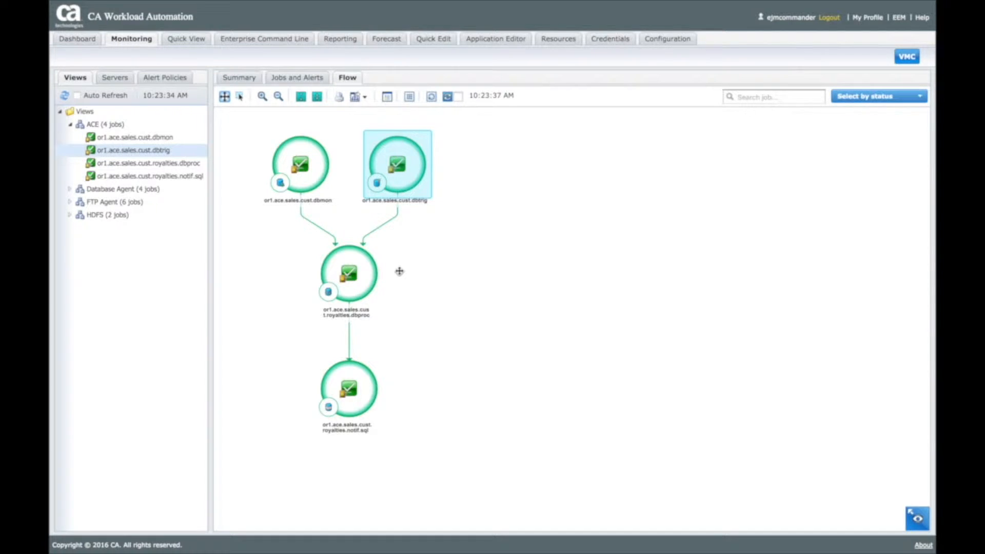
Open the or1.ace.sales.cust.royalties.dbproc job for editing and show only its Database Stored Procedure properties.
{"action": "left_click", "coordinate": [357, 262]}
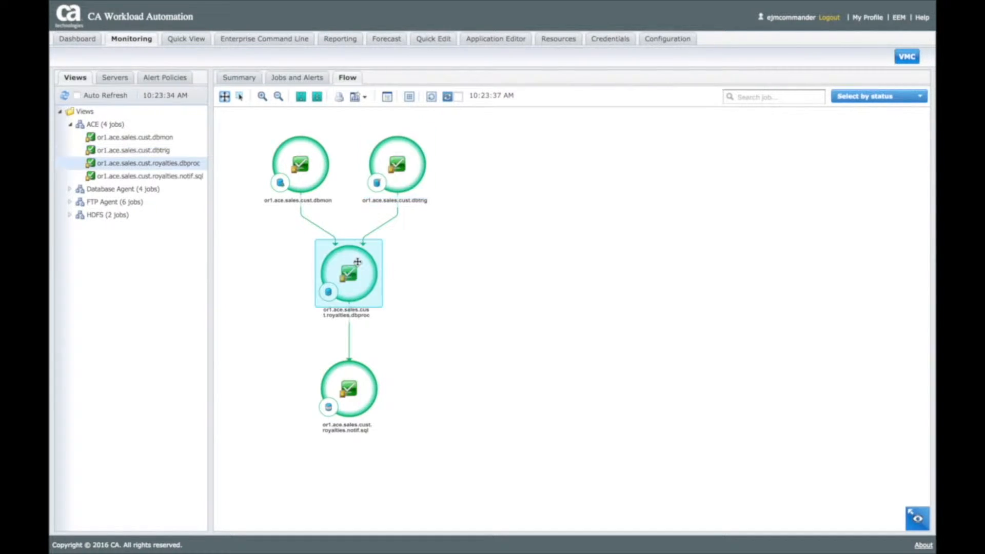
{"action": "right_click", "coordinate": [358, 262]}
{"action": "left_click", "coordinate": [371, 287]}
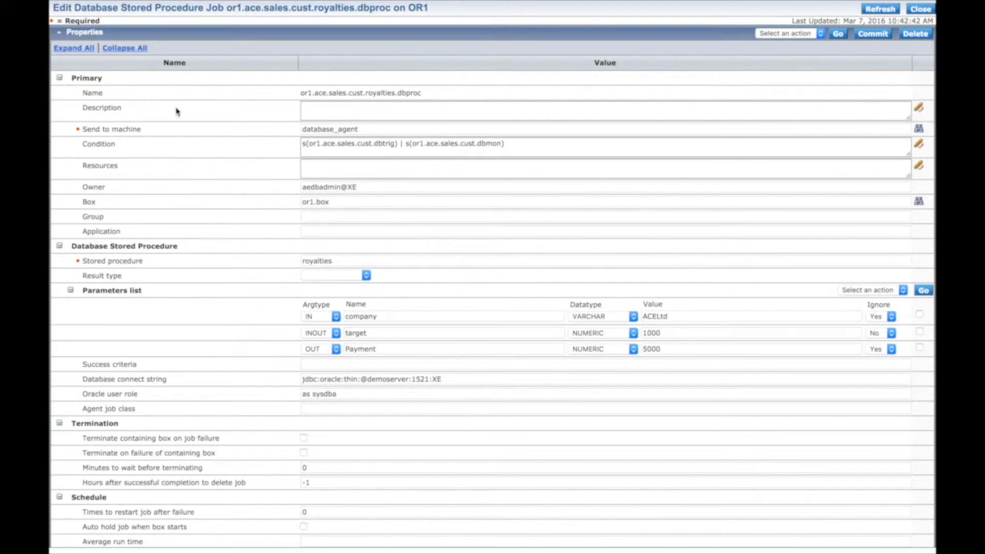
{"action": "left_click", "coordinate": [126, 49]}
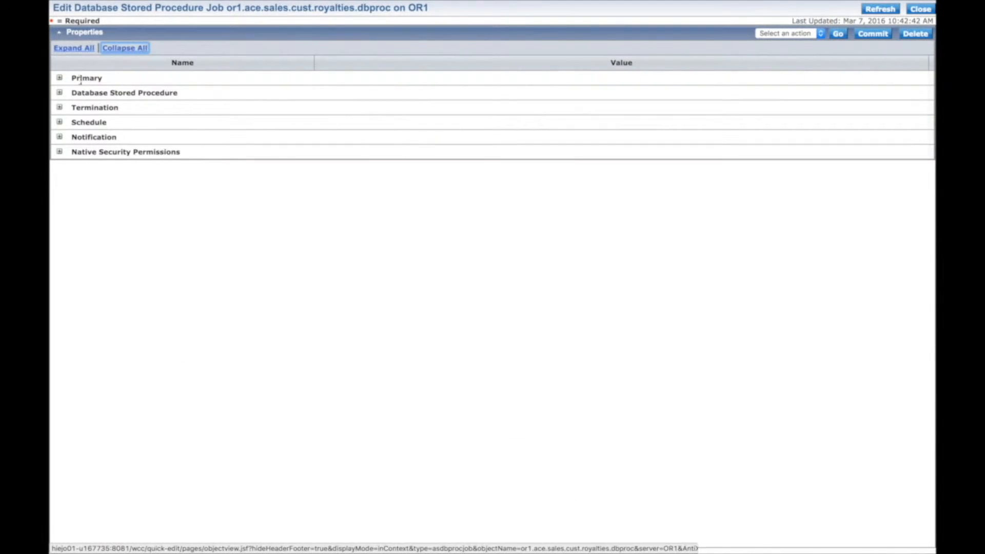
{"action": "left_click", "coordinate": [59, 93]}
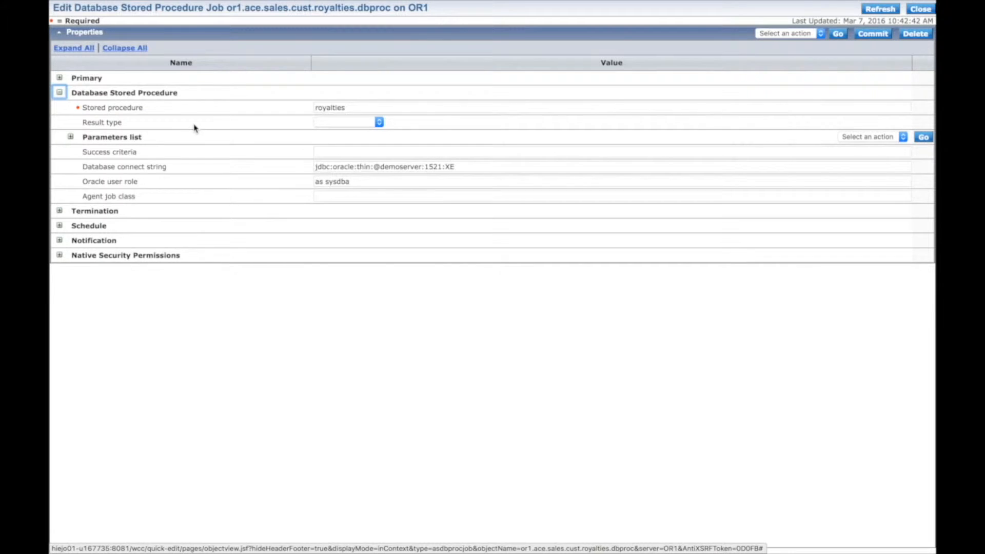
Review the result type options without choosing one and expand the stored procedure's parameters list.
{"action": "left_click", "coordinate": [379, 123]}
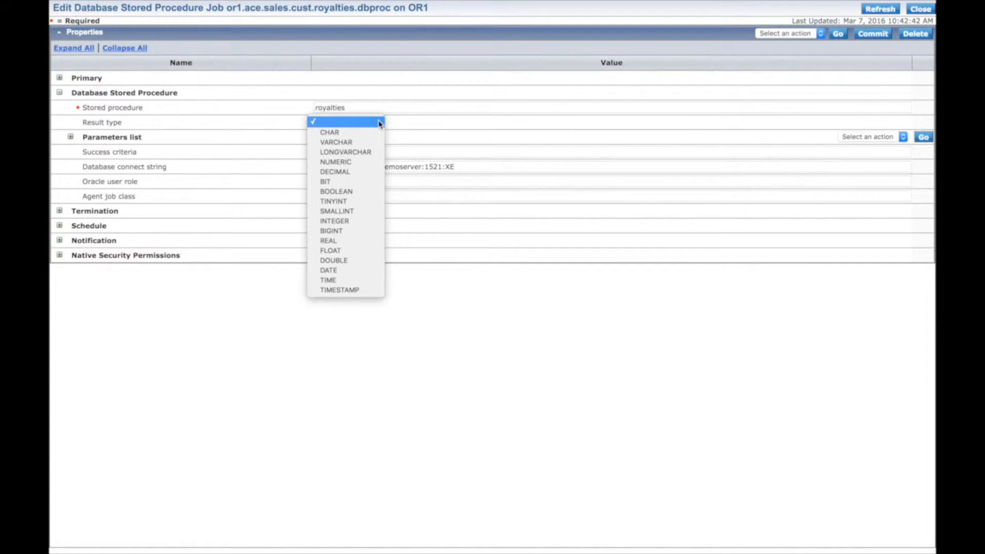
{"action": "left_click", "coordinate": [239, 123]}
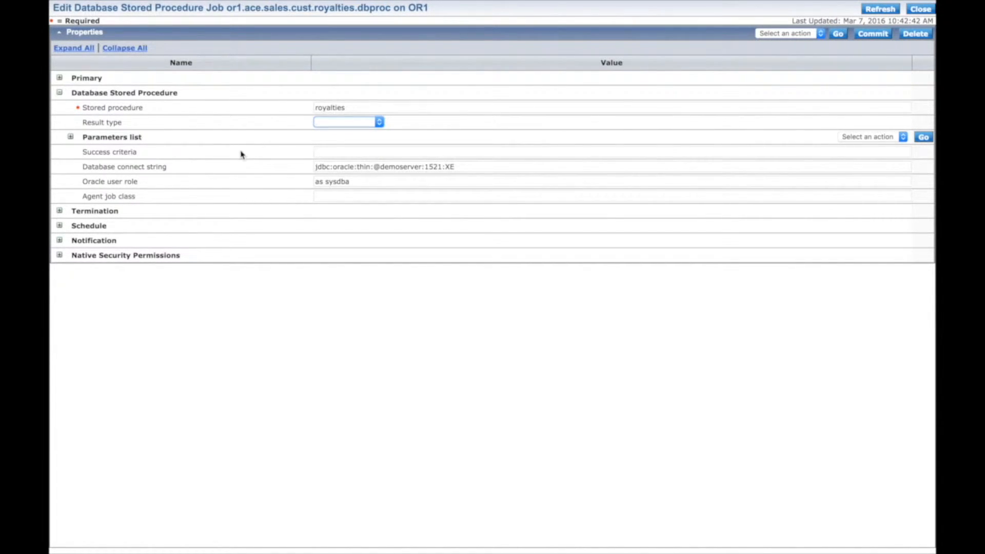
{"action": "left_click", "coordinate": [71, 138]}
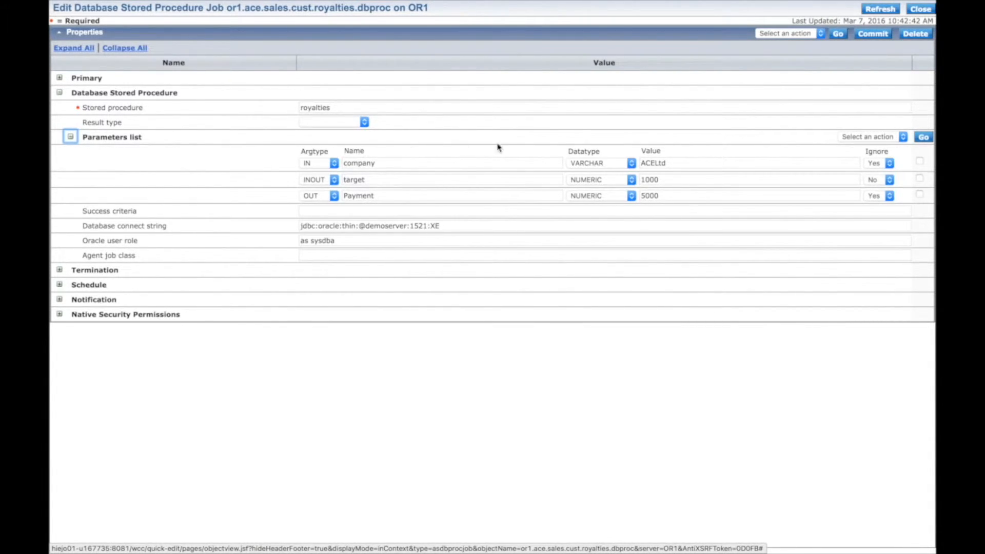
Delete the Payment parameter from the stored procedure's parameters list and close the job without committing.
{"action": "left_click", "coordinate": [904, 138]}
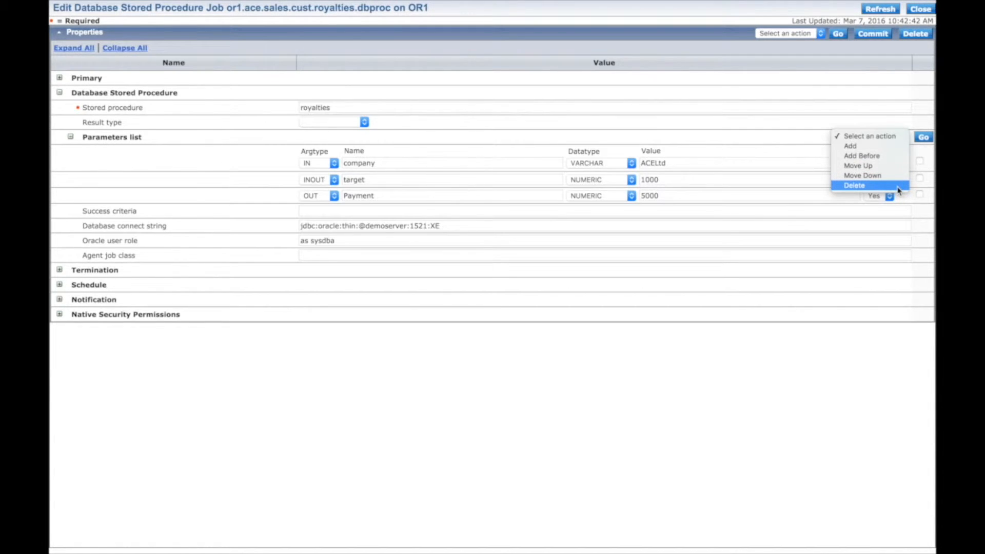
{"action": "left_click", "coordinate": [920, 196]}
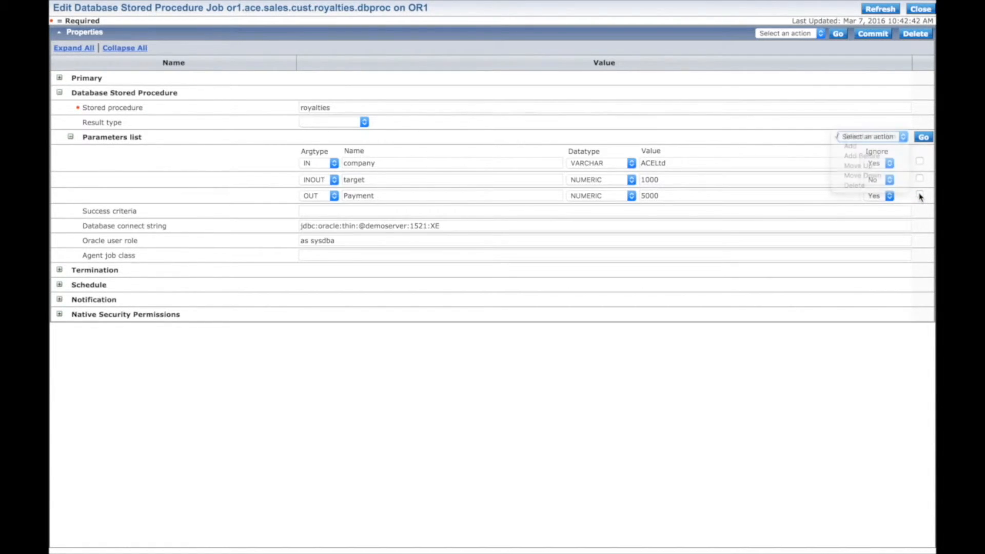
{"action": "left_click", "coordinate": [920, 195]}
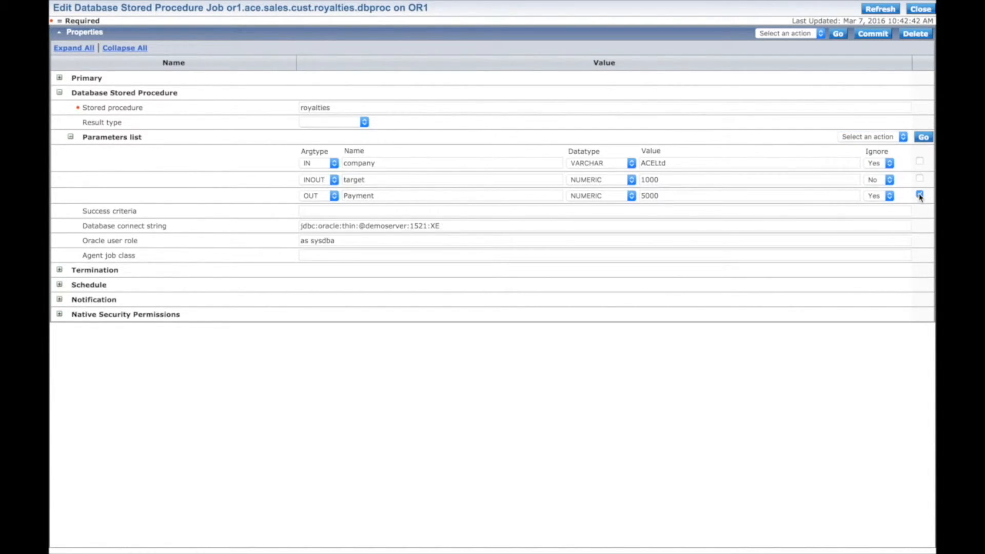
{"action": "left_click", "coordinate": [904, 138]}
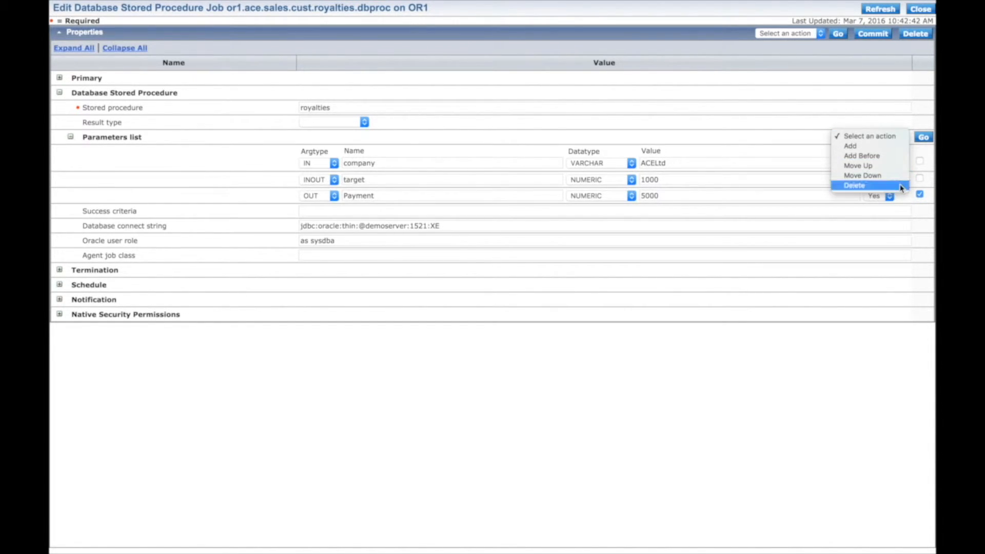
{"action": "left_click", "coordinate": [902, 186]}
{"action": "left_click", "coordinate": [925, 138]}
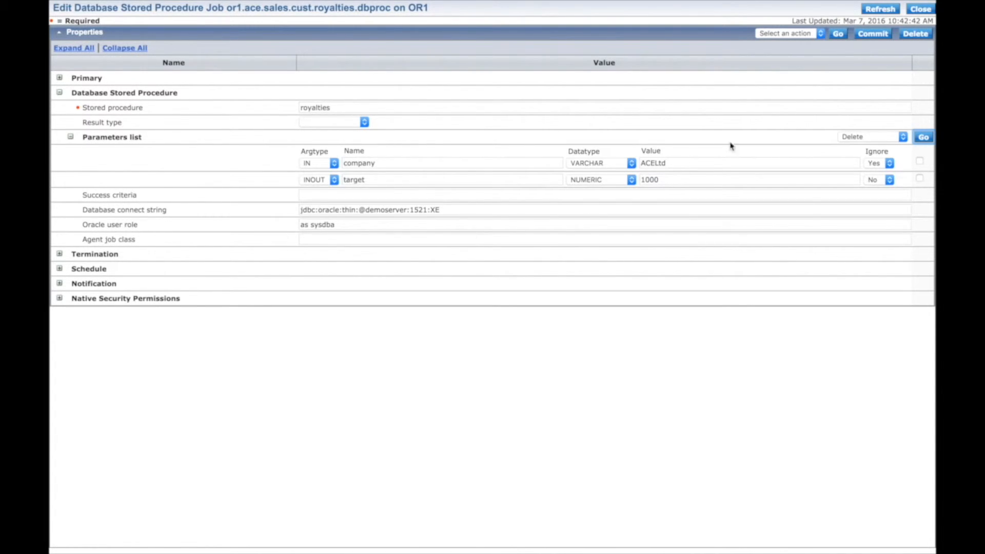
{"action": "left_click", "coordinate": [920, 9]}
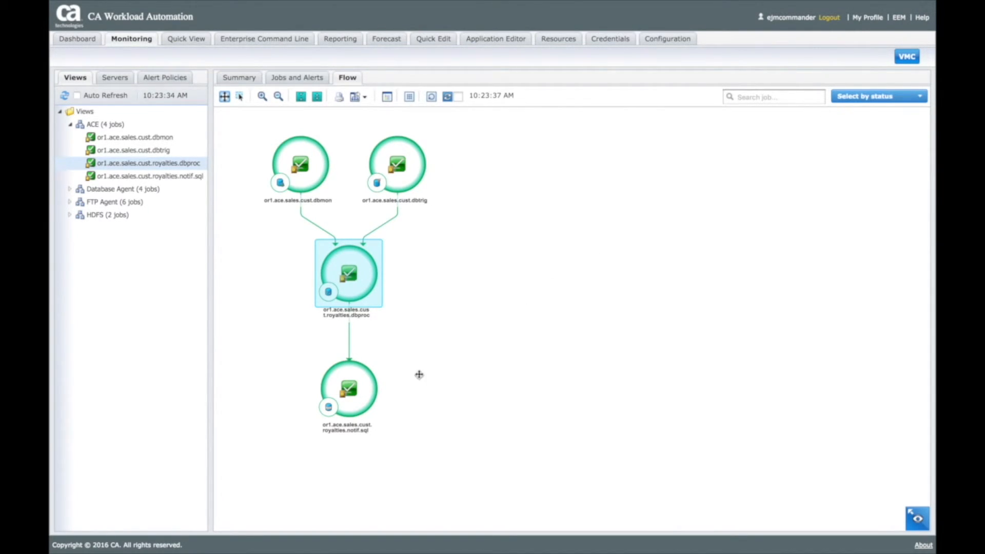
Open the or1.ace.sales.cust.royalties.notif.sql job for editing, review only its SQL properties, and close the editor.
{"action": "left_click", "coordinate": [361, 376]}
{"action": "right_click", "coordinate": [360, 377]}
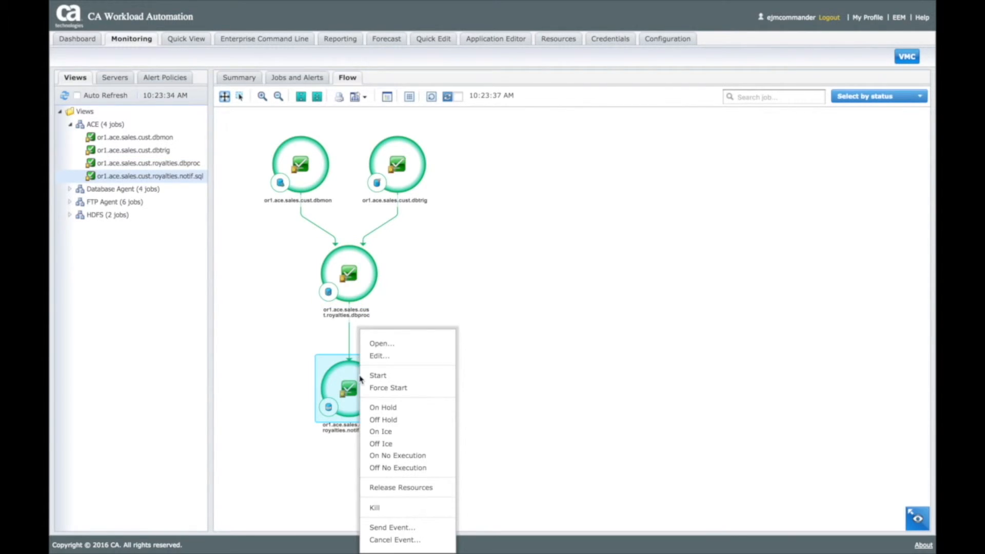
{"action": "left_click", "coordinate": [377, 359]}
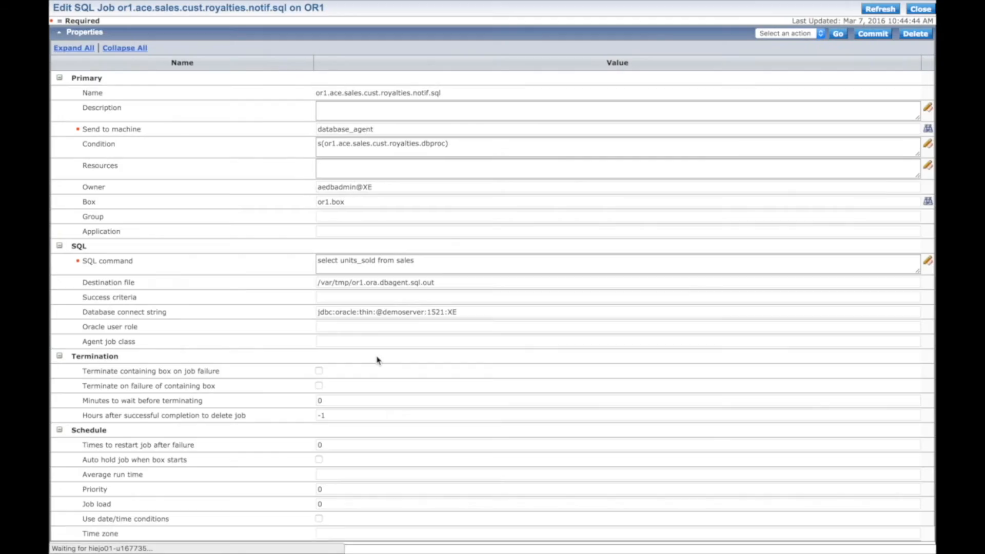
{"action": "left_click", "coordinate": [125, 51]}
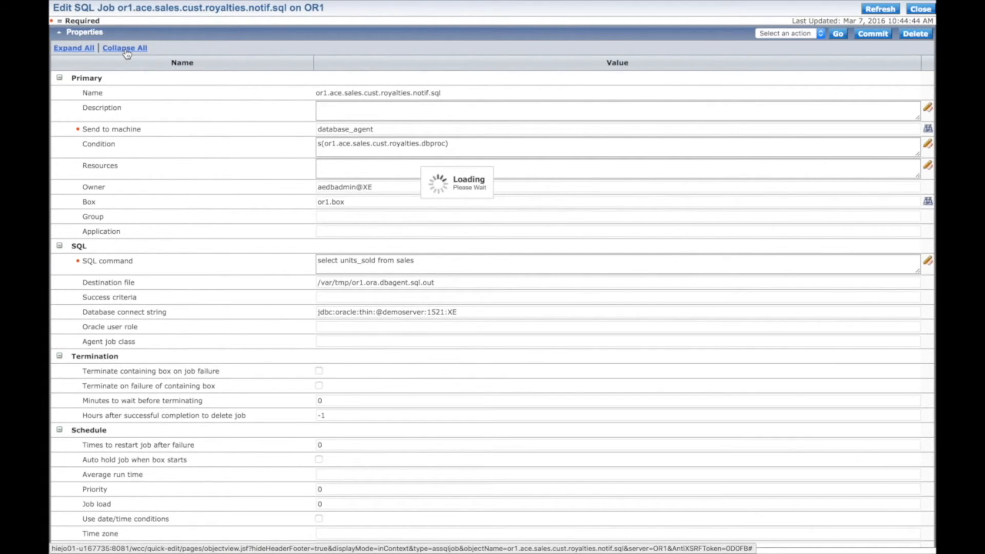
{"action": "left_click", "coordinate": [60, 94]}
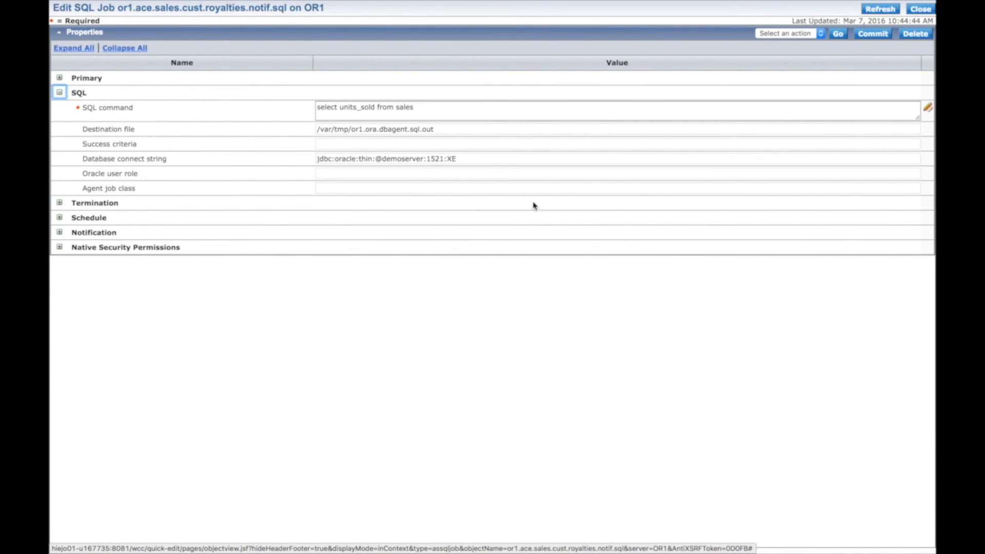
{"action": "left_click", "coordinate": [919, 10]}
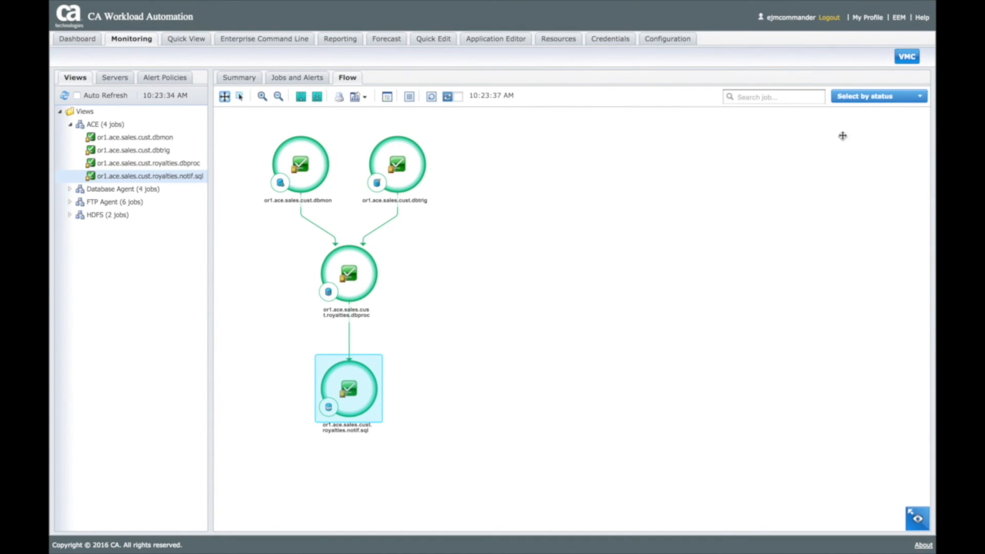